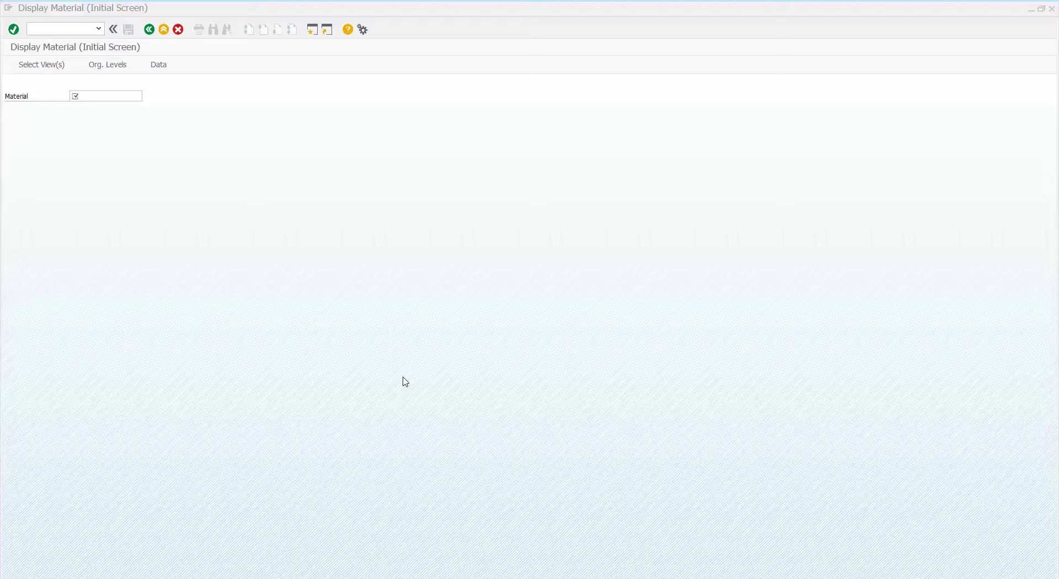
Review the available search helps for the Material field, choose Material Number/Material Description, and close the search dialog without searching.
left_click(124, 96)
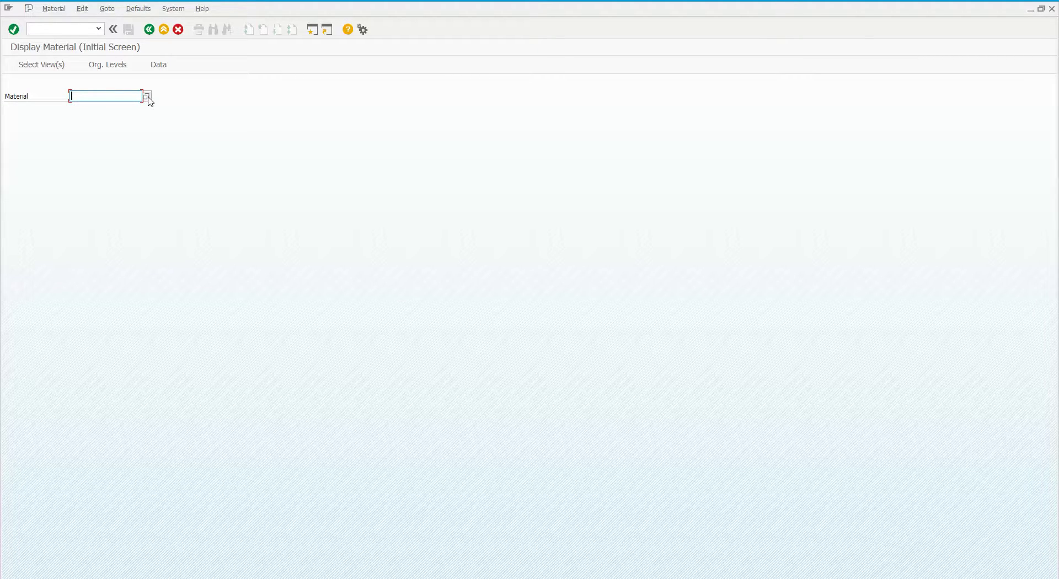
left_click(147, 97)
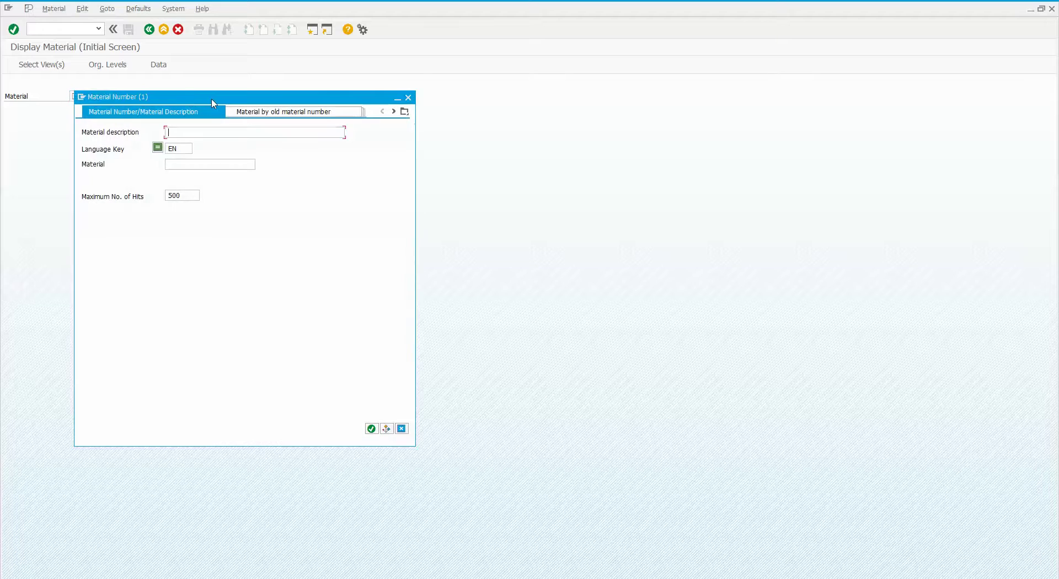
left_click(405, 112)
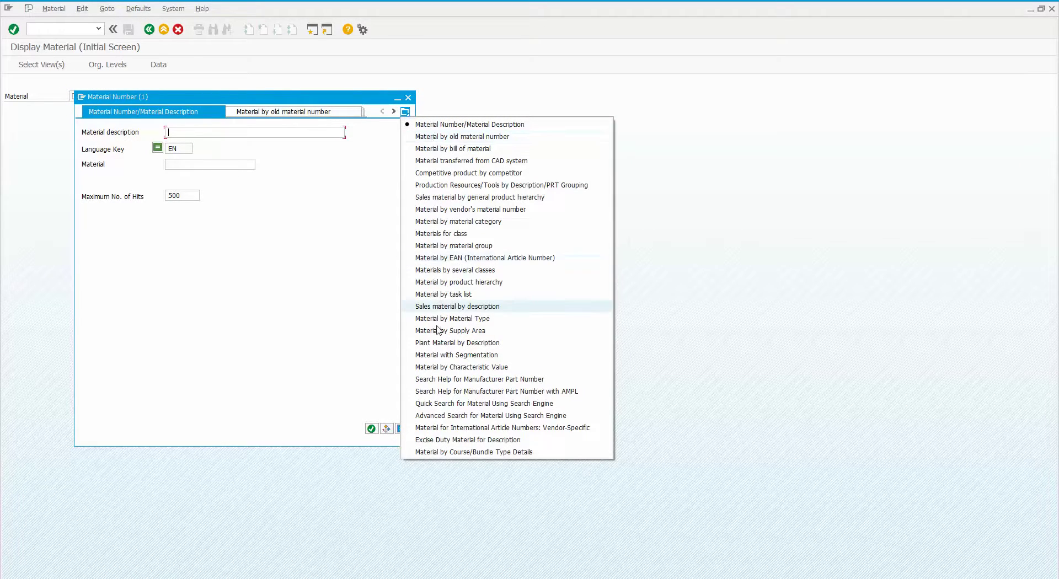
left_click(444, 126)
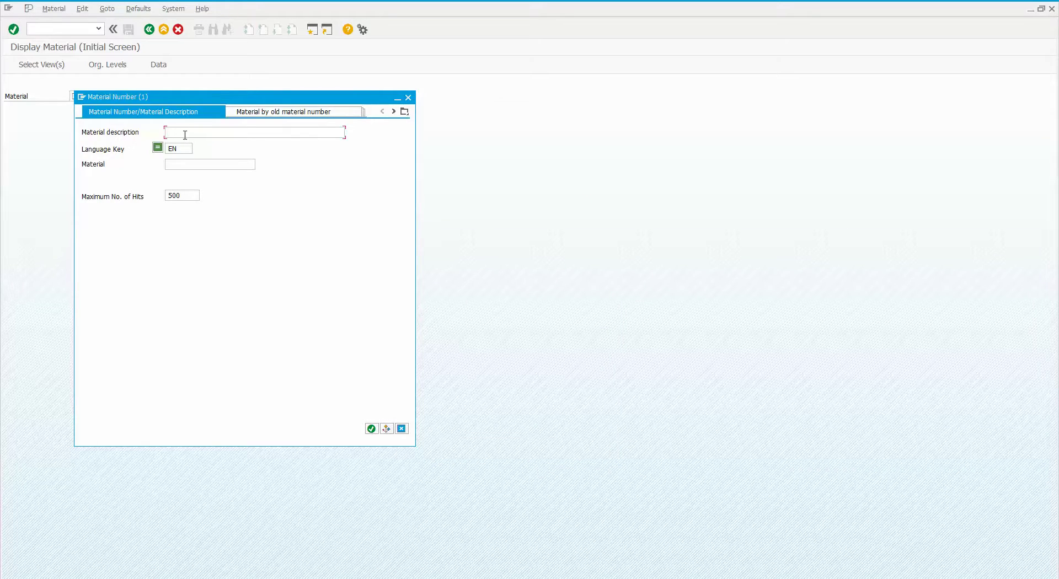
left_click(402, 429)
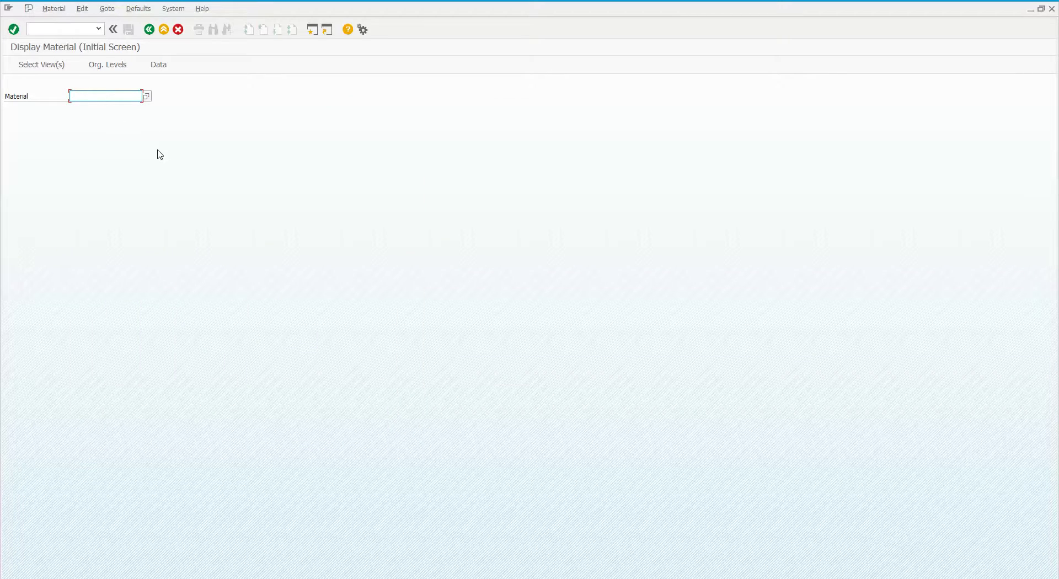
Search for materials directly from the Material field with =screwdriver, and close the hit list without selecting an entry.
type("=")
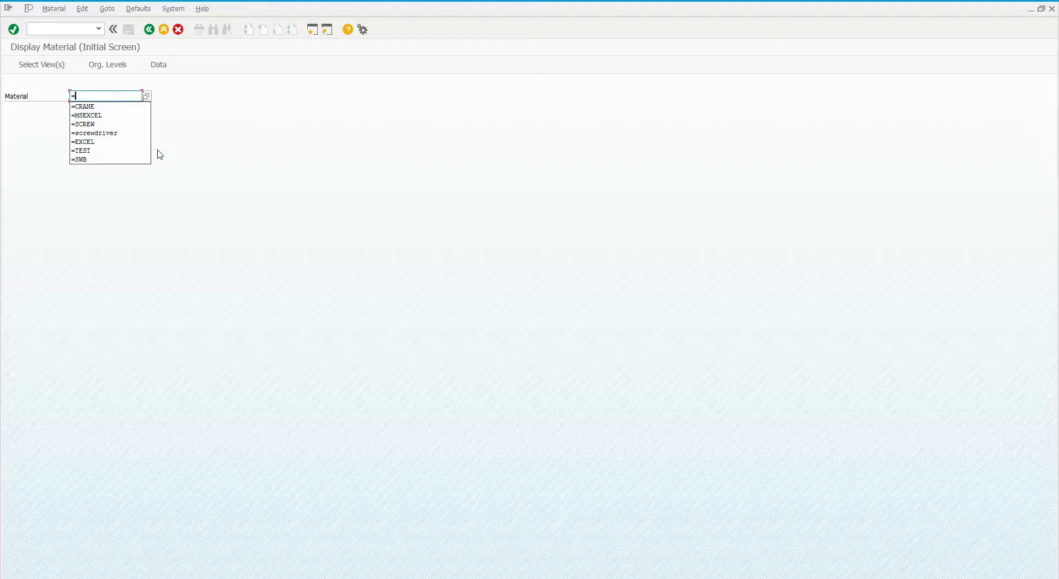
left_click(89, 134)
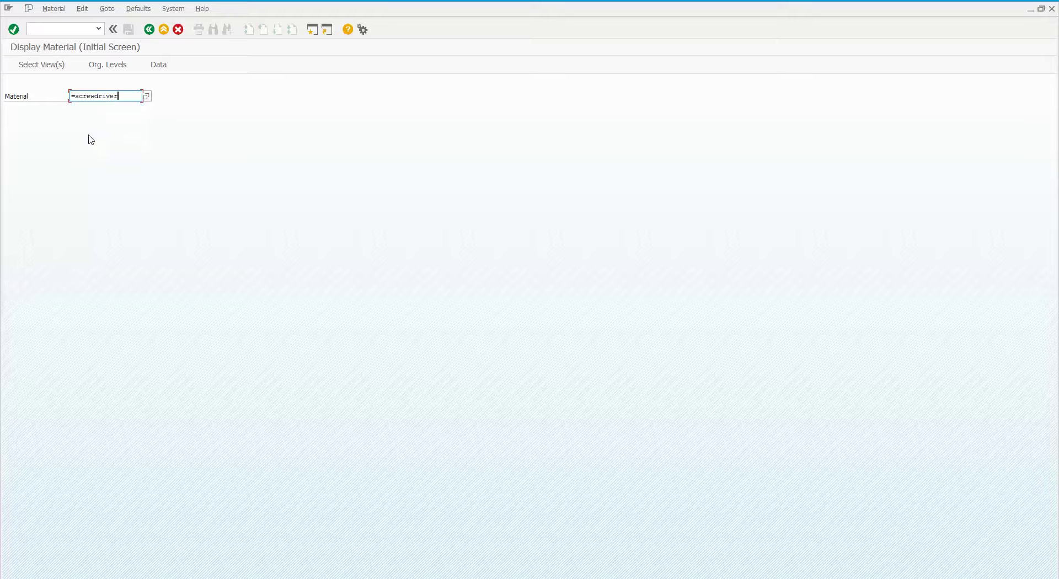
left_click(147, 97)
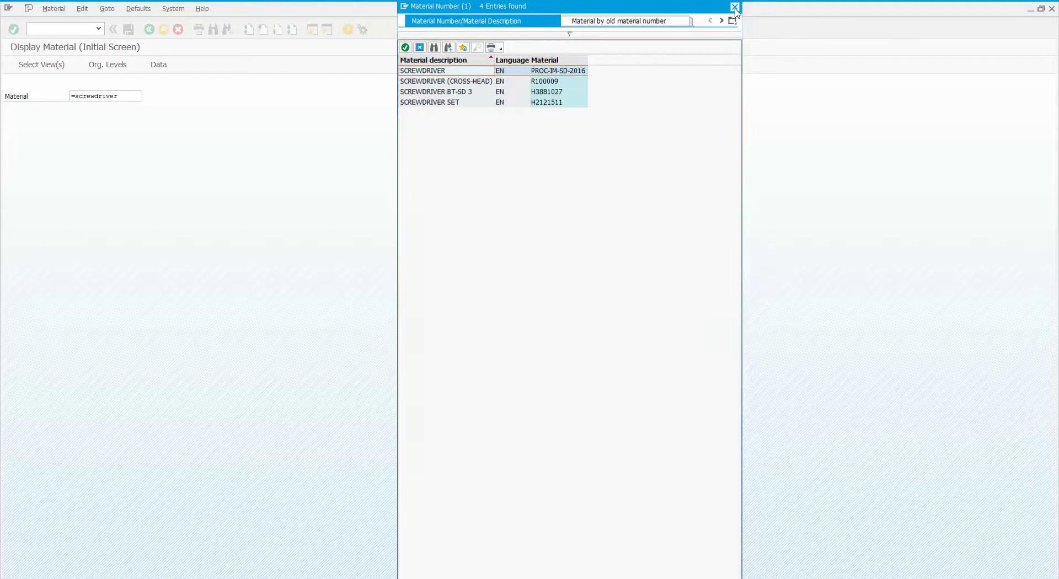
left_click(735, 7)
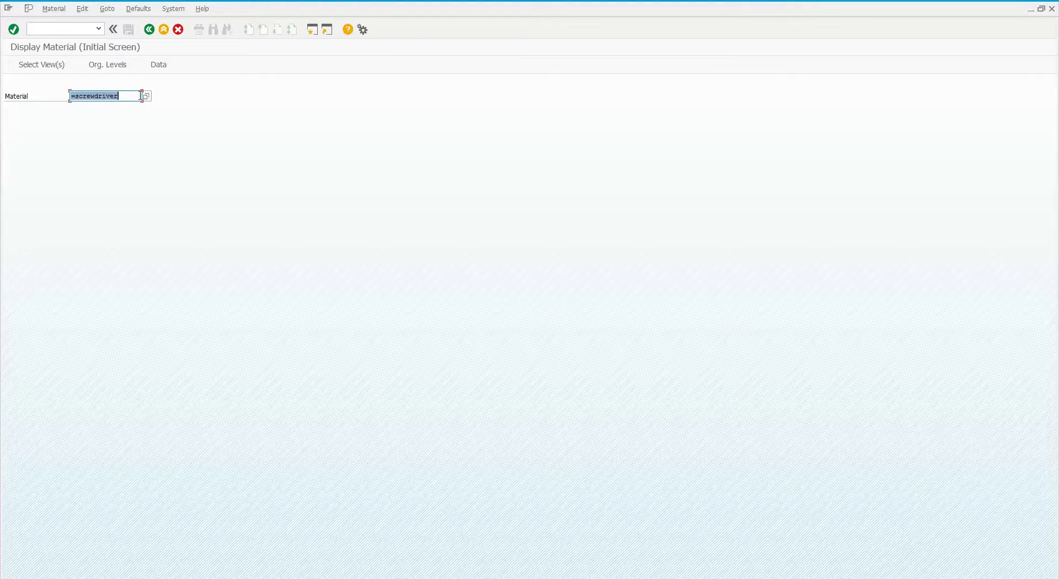
Clear the Material field, run an unrestricted search with the Material by Course/Bundle Type Details search help, and close the hit list.
key("BackSpace")
left_click(146, 96)
left_click(405, 112)
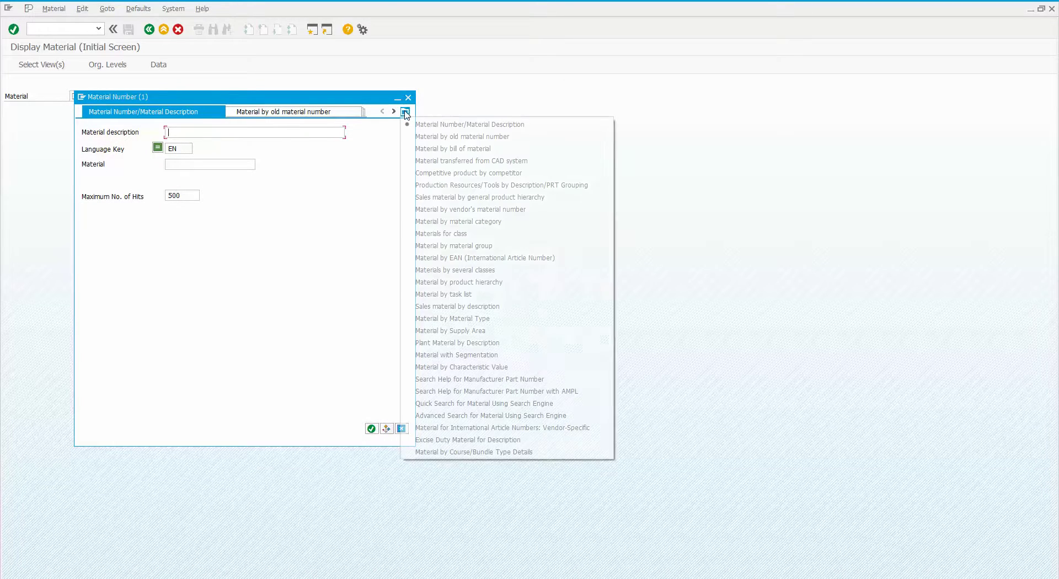
left_click(445, 452)
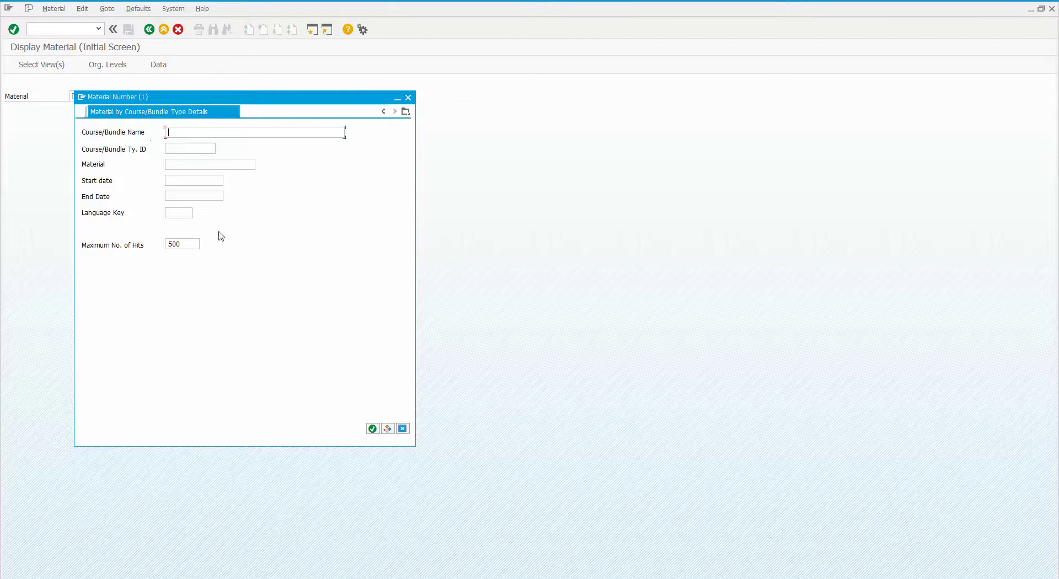
left_click(372, 428)
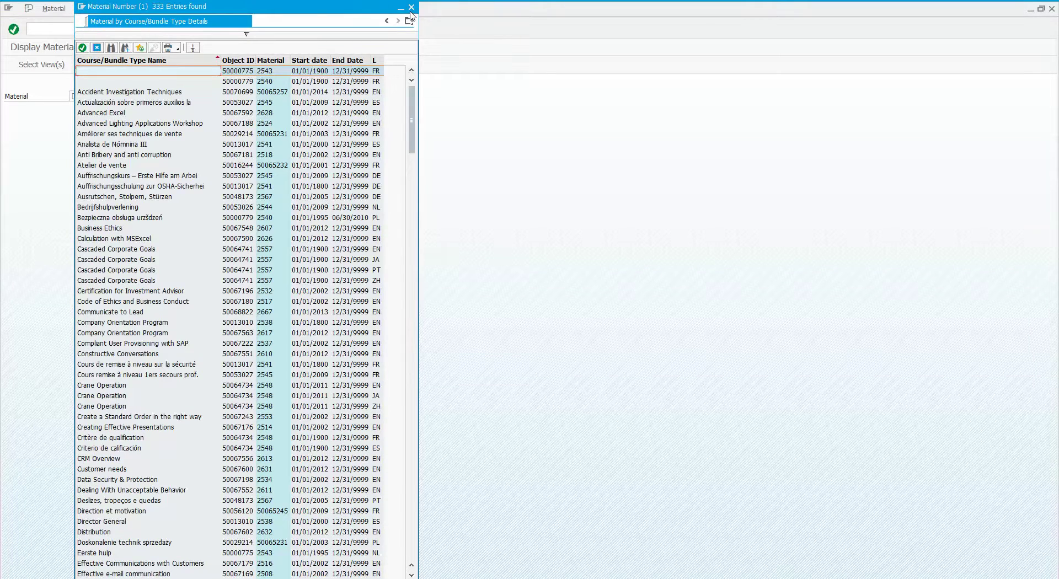
left_click(412, 7)
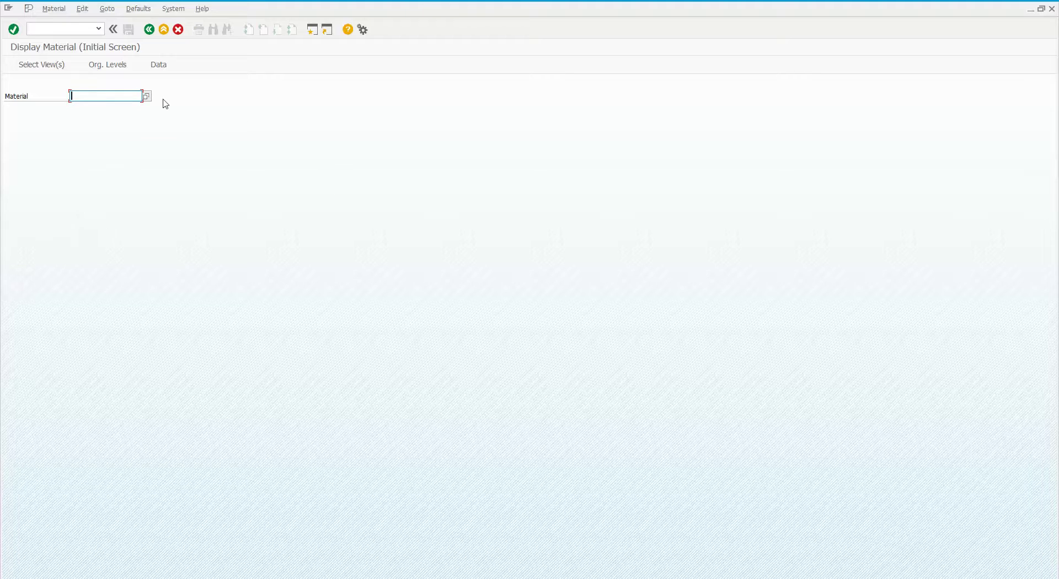
Leave and restart transaction mm03, check which search help the Material field opens with, and close the search dialog.
left_click(62, 29)
key("F3")
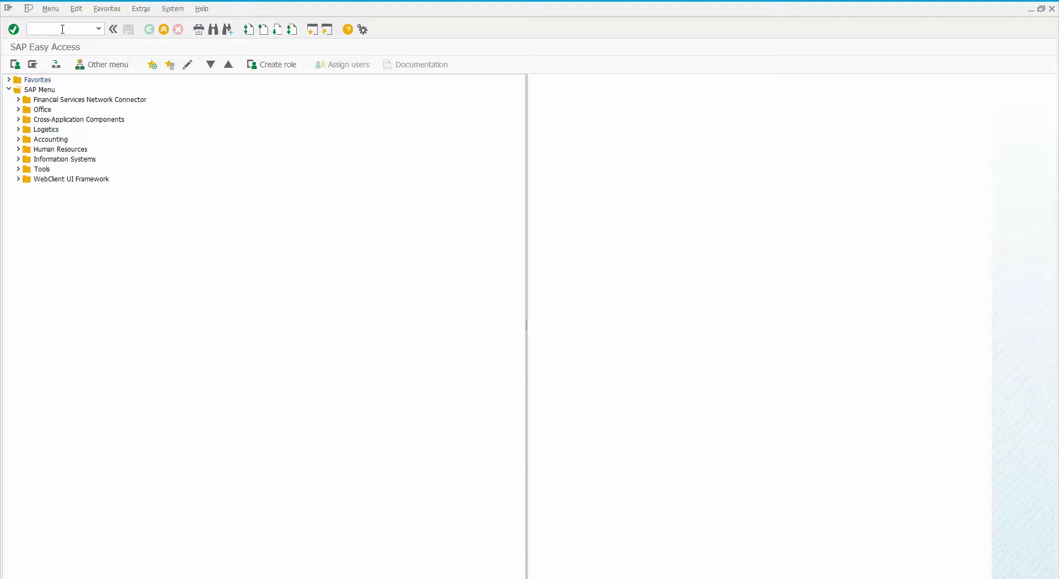
type("mm03")
key("Return")
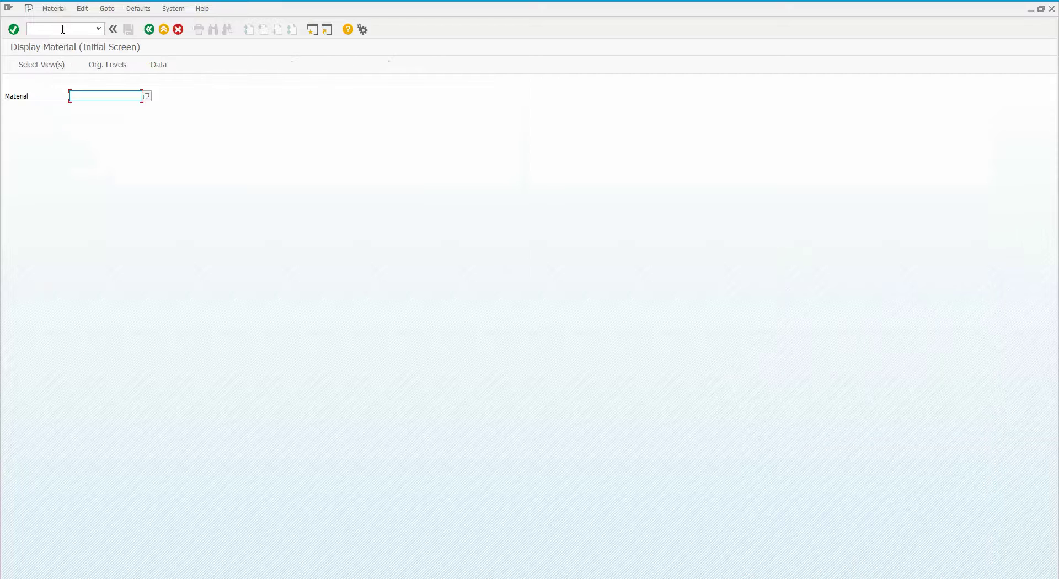
left_click(147, 96)
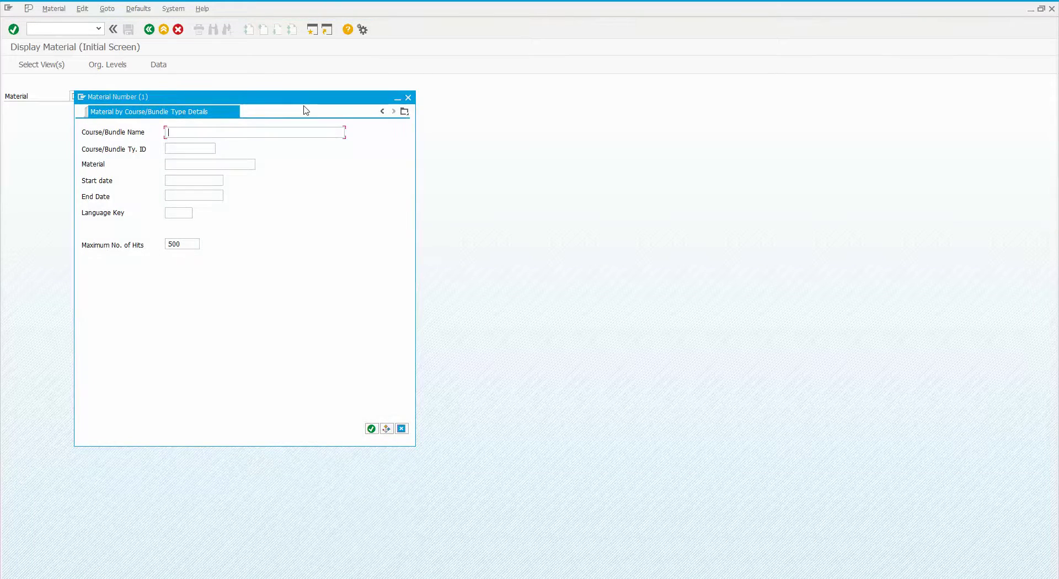
left_click(408, 98)
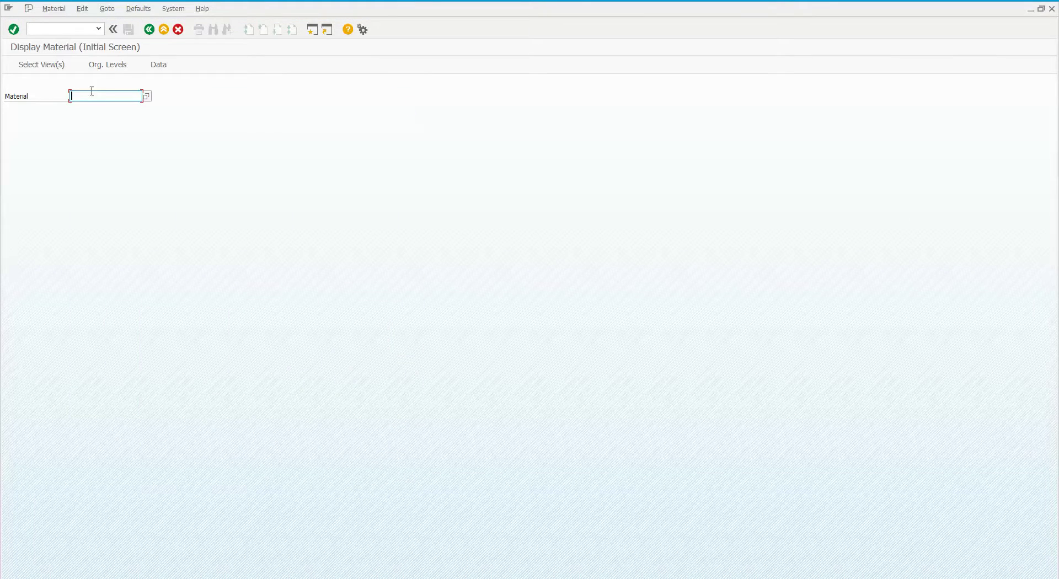
Run a shortcut search for =Crane from the Material field.
type("=")
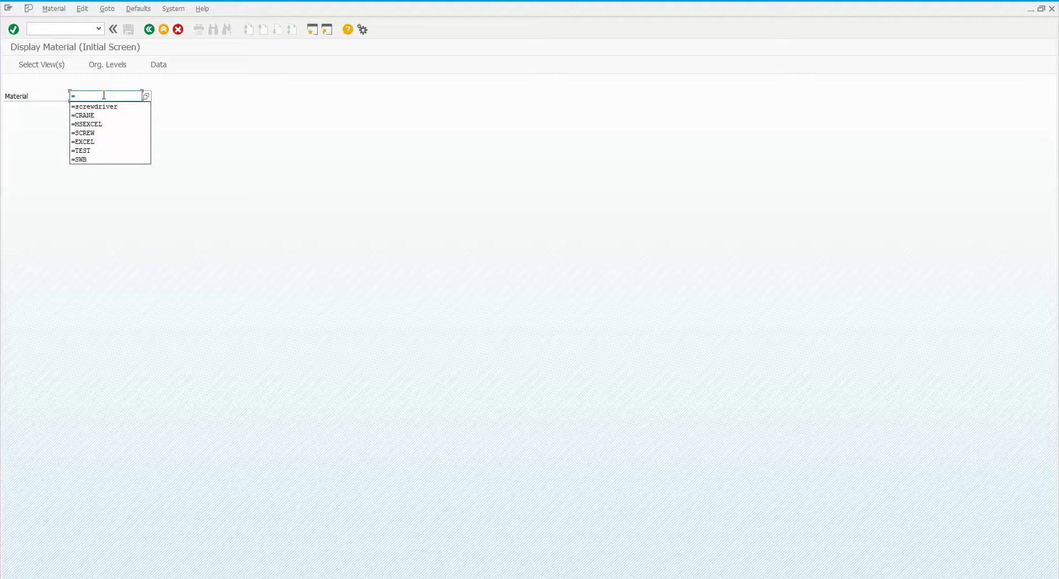
type("Crane")
key("Return")
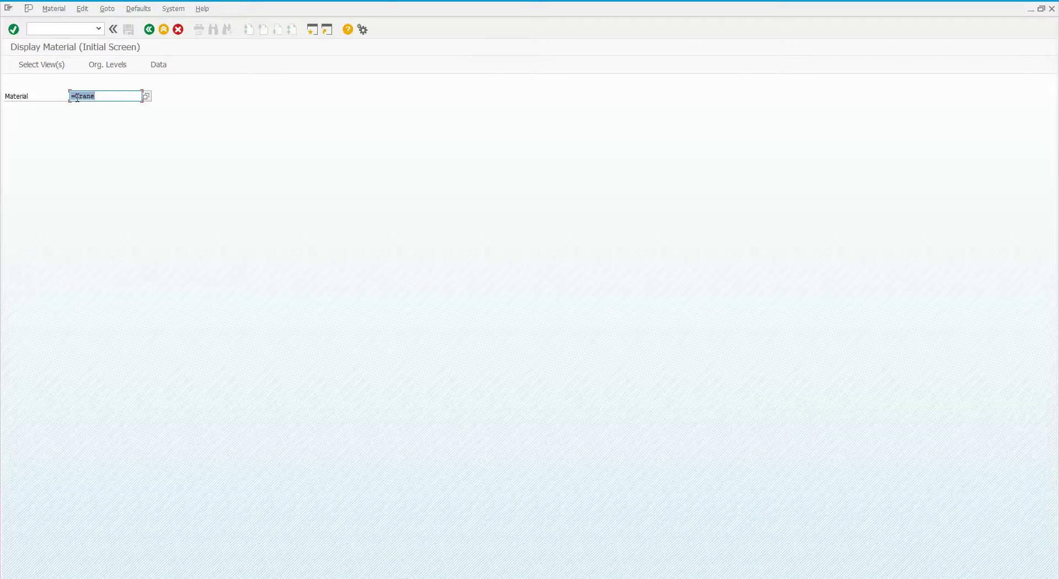
left_click_drag(75, 97, 98, 96)
left_click(117, 97)
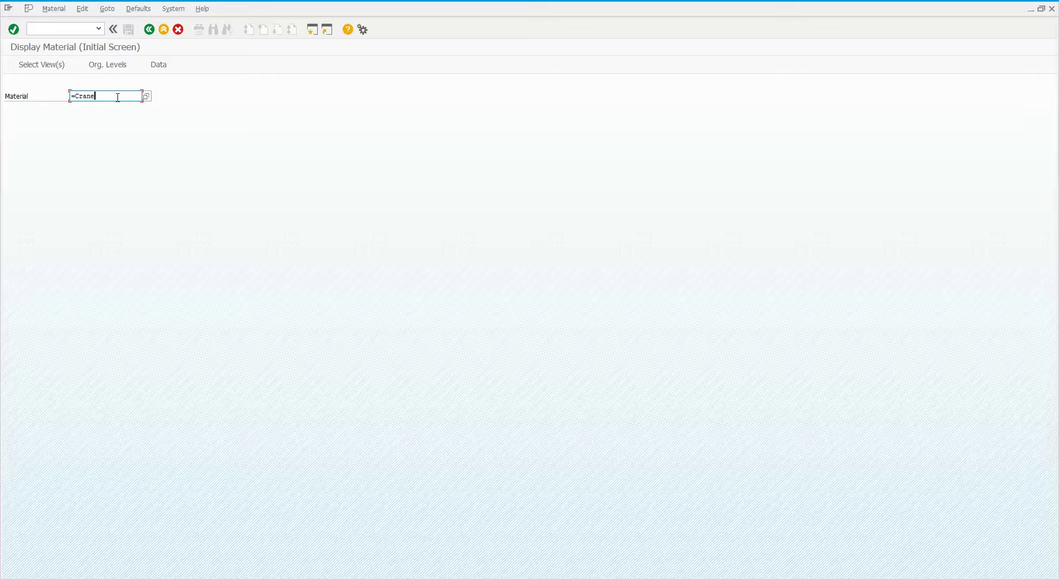
Shorten the Material entry to =C, take the =CRANE suggestion, run the search, and dismiss the search dialog.
left_click(77, 96)
left_click(106, 96)
key("BackSpace")
key("BackSpace")
key("BackSpace")
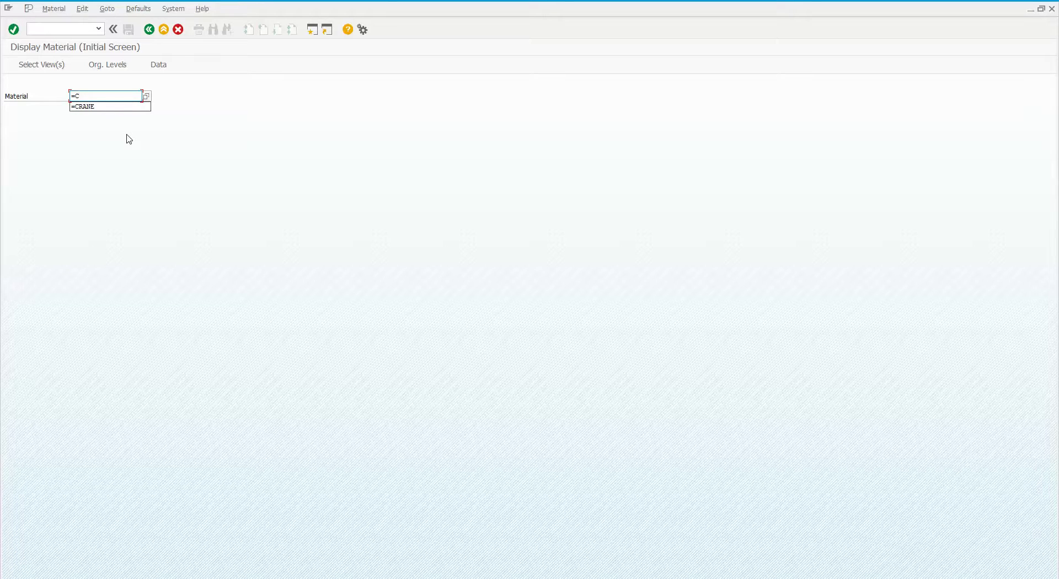
left_click(97, 106)
key("Return")
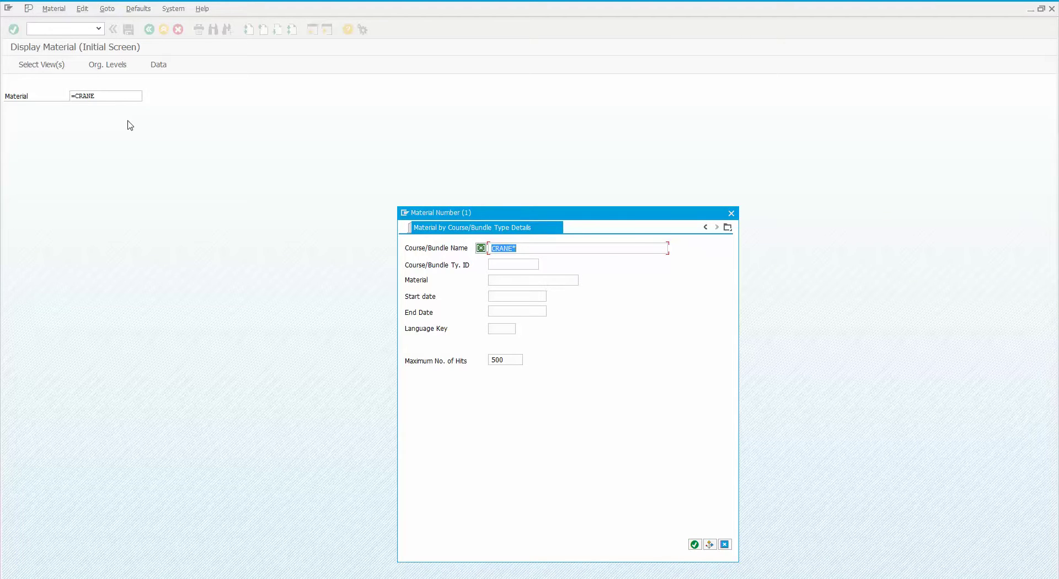
left_click(731, 213)
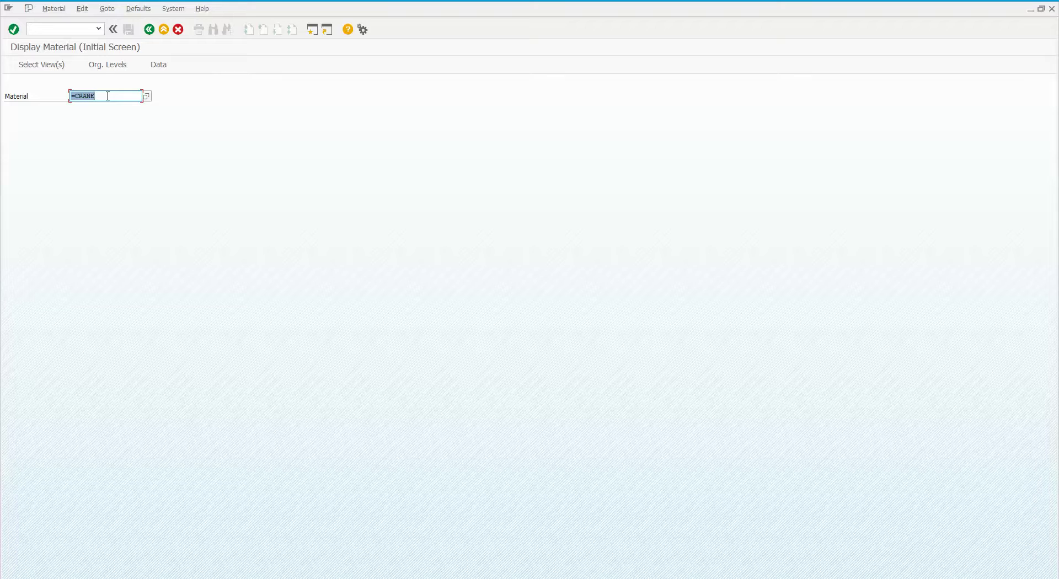
Replace the Material entry with the suggested =screwdriver, run the shortcut search, and cancel the course/bundle search dialog.
type("=")
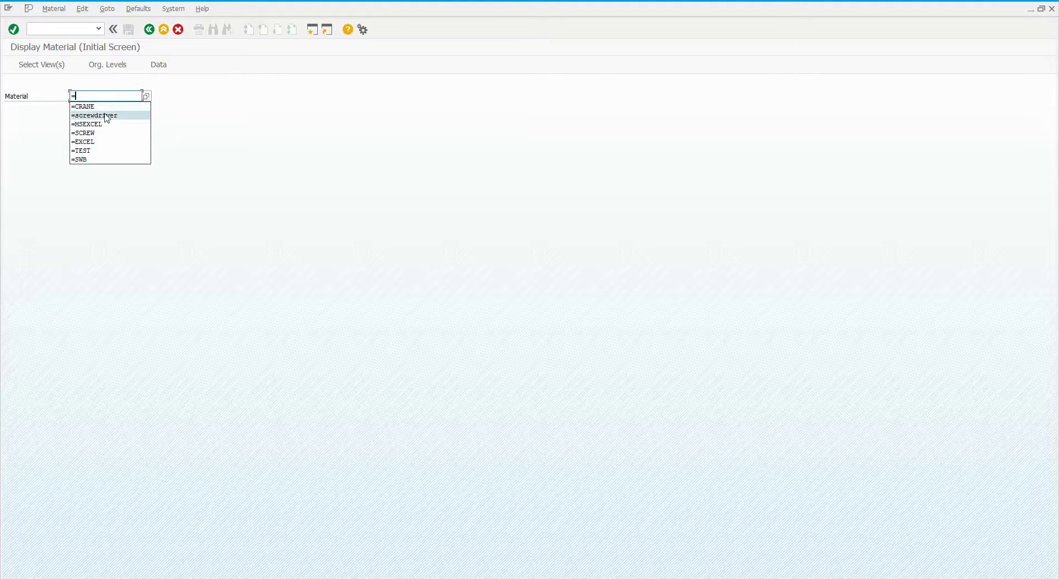
left_click(107, 116)
key("Return")
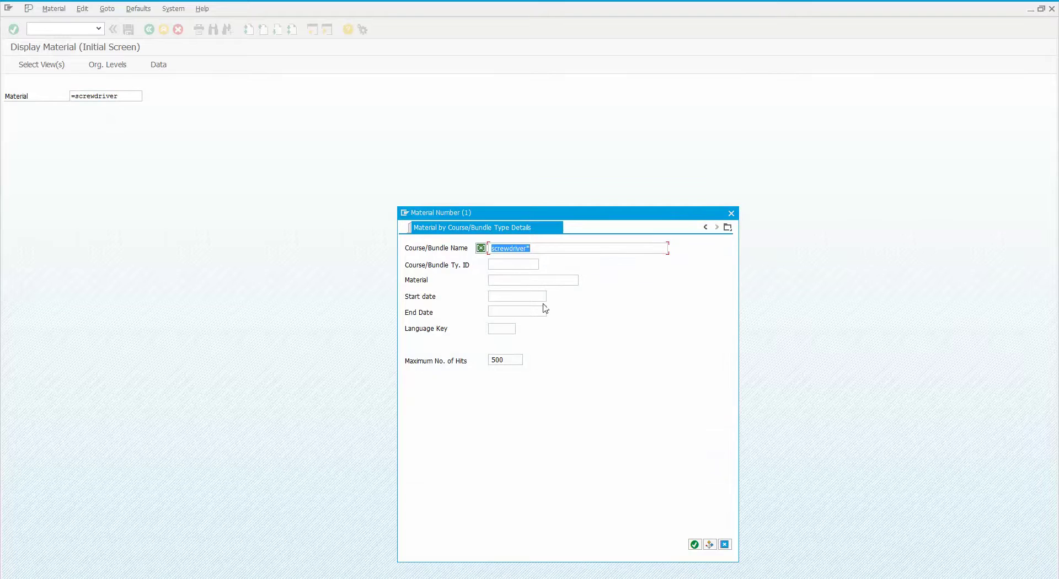
left_click(725, 545)
left_click(122, 96)
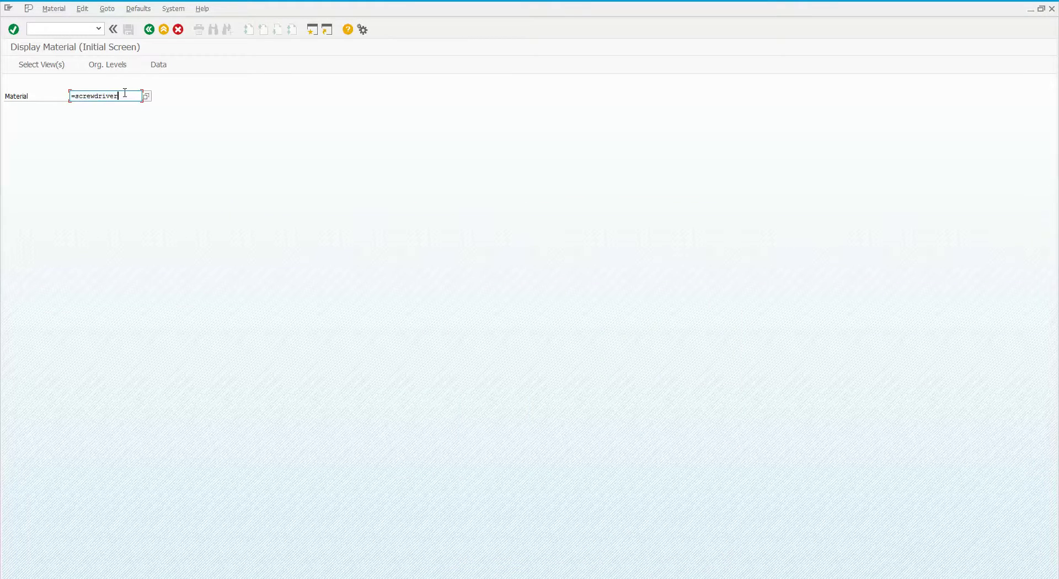
Switch the Material search help back to Material Number/Material Description, run it without a description filter, and close the hit list.
left_click(146, 96)
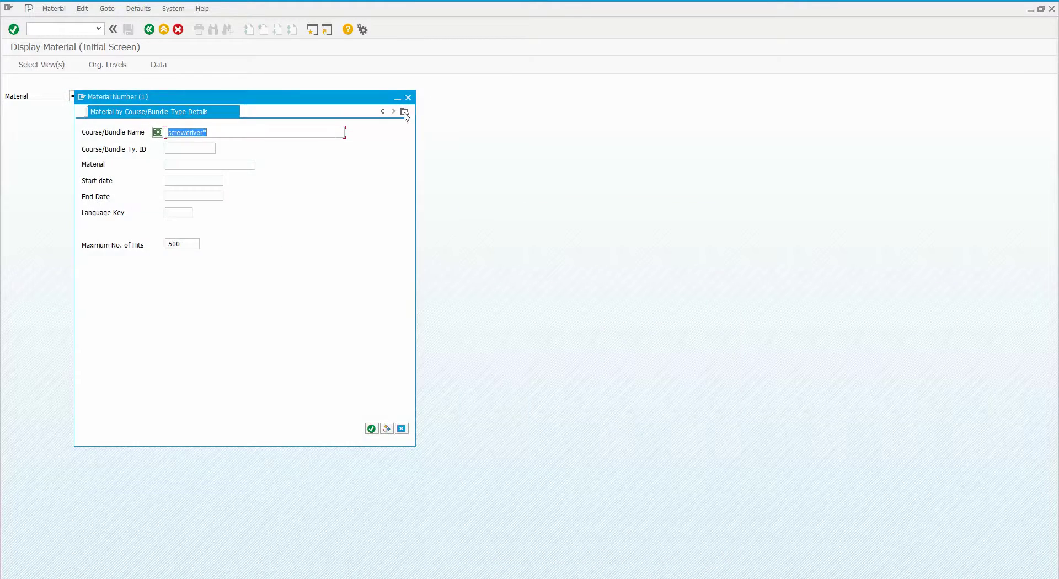
left_click(405, 111)
left_click(465, 137)
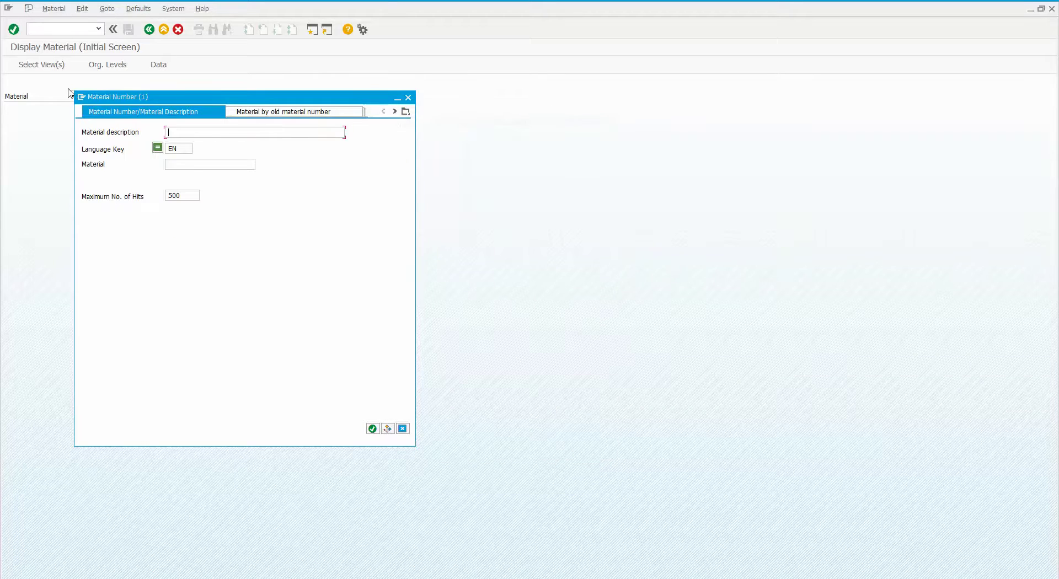
left_click(373, 428)
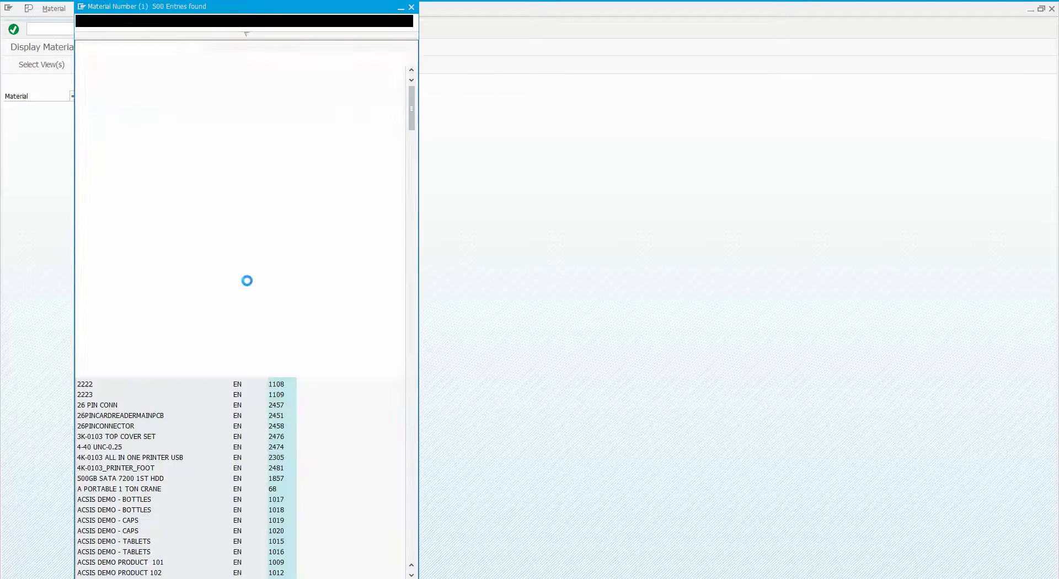
left_click(411, 8)
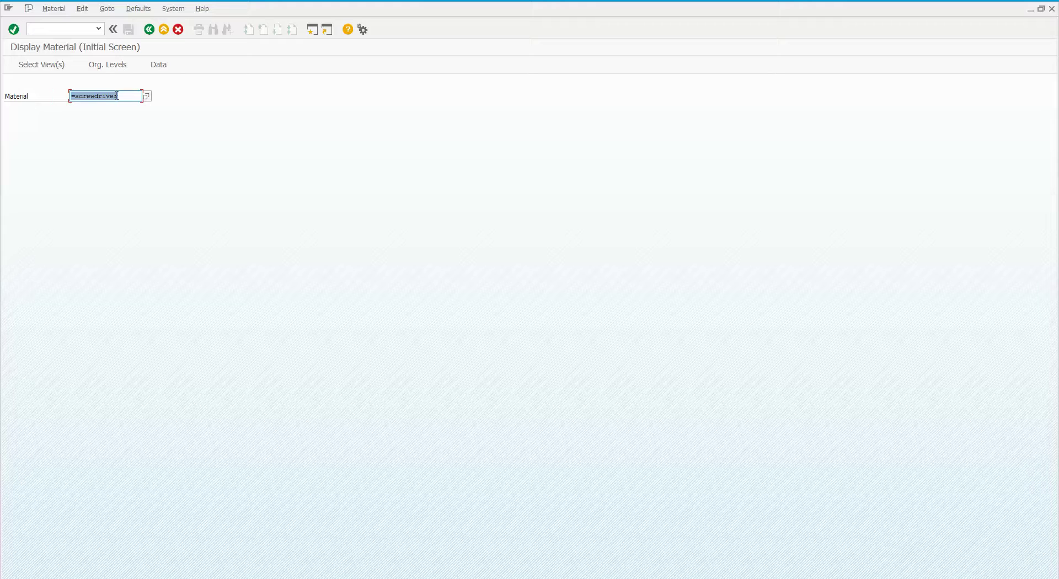
Change the Material entry to =ScrewDriver, run the shortcut search, and close the hit list.
key("F4")
key("BackSpace")
type("D")
left_click(130, 97)
key("Return")
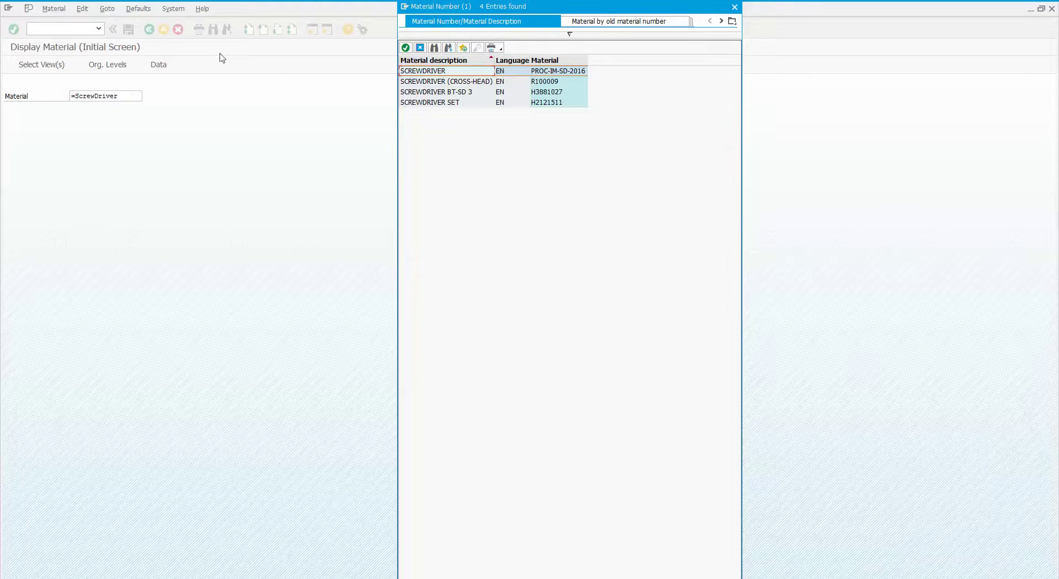
left_click(735, 7)
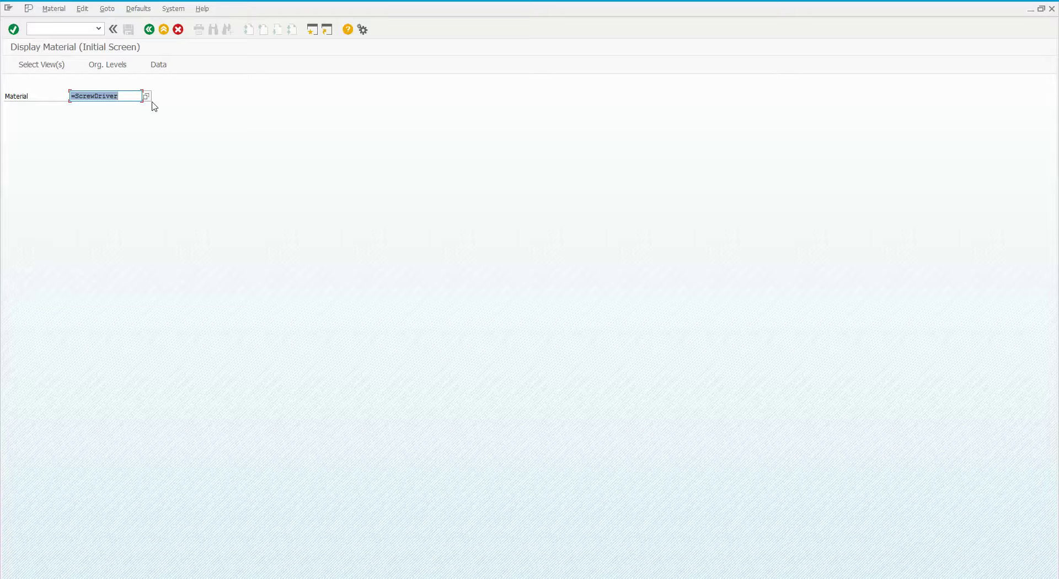
Look up the =ScrewDriver matches again through the Material field's value help, and close the hit list.
left_click(125, 96)
left_click(147, 97)
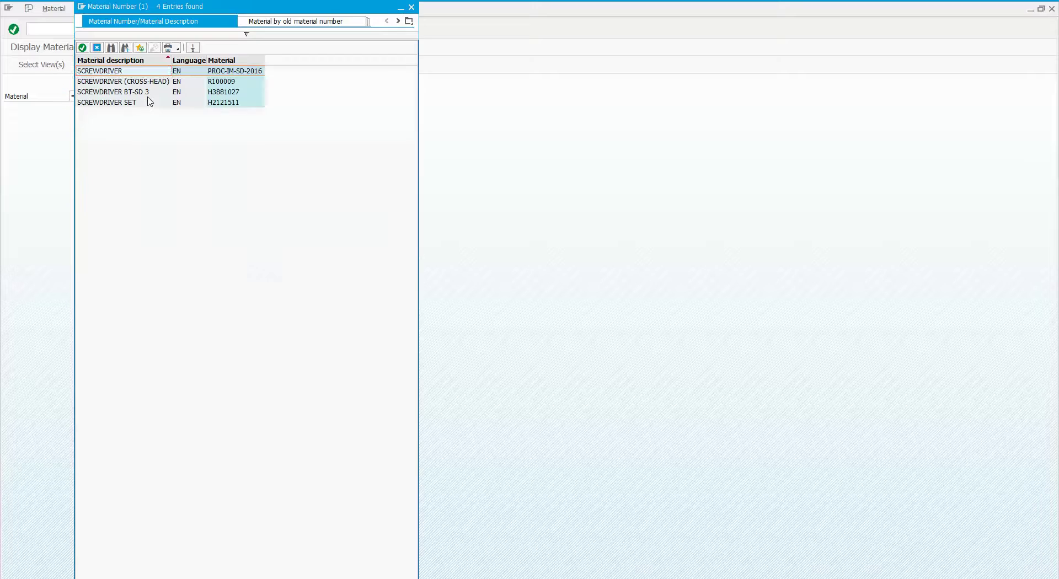
left_click(411, 7)
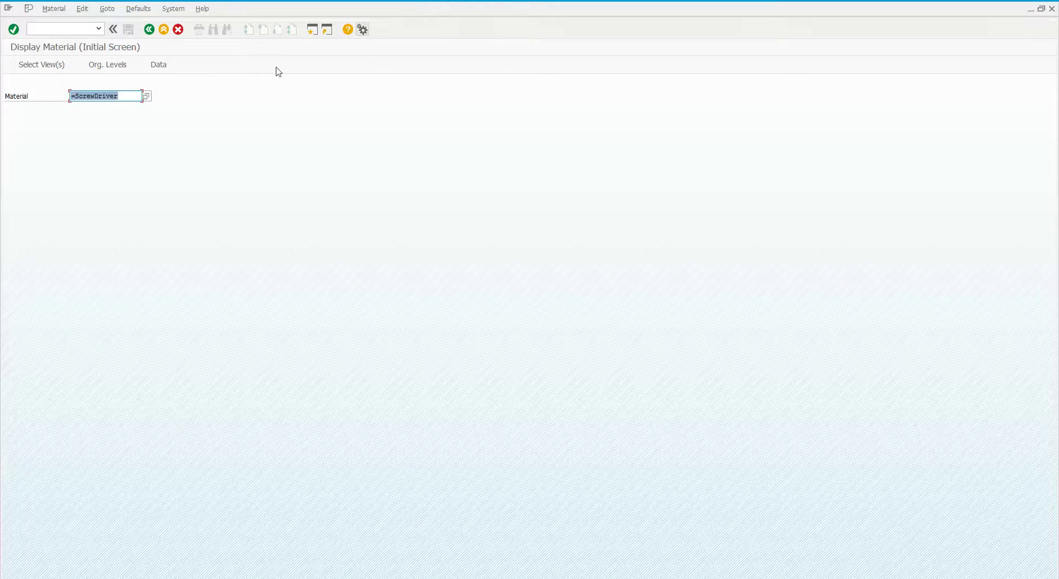
Clear the Material entry and display the data element behind the search help's Material description field through its technical information.
key("BackSpace")
left_click(147, 97)
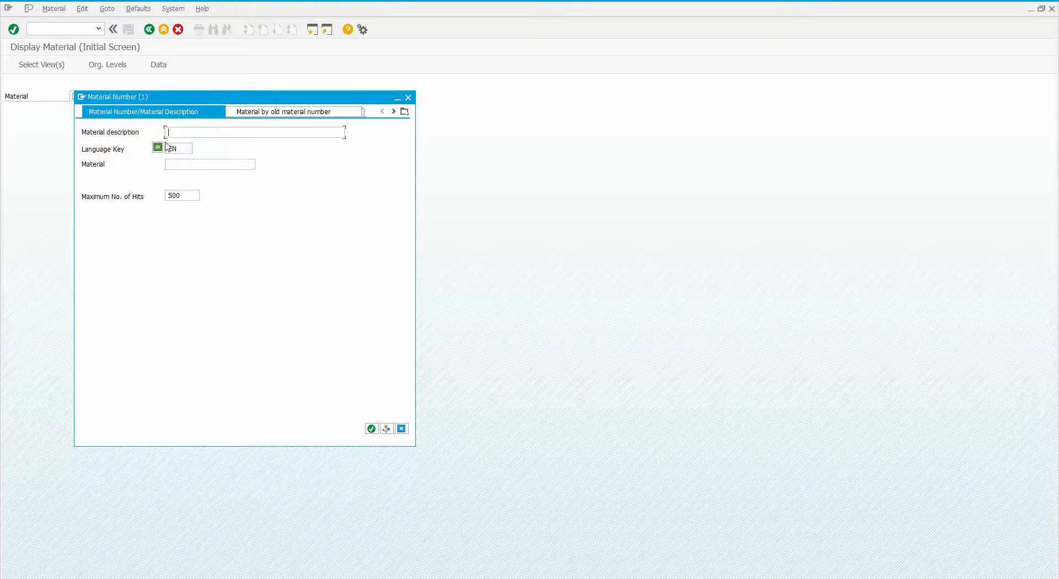
key("F1")
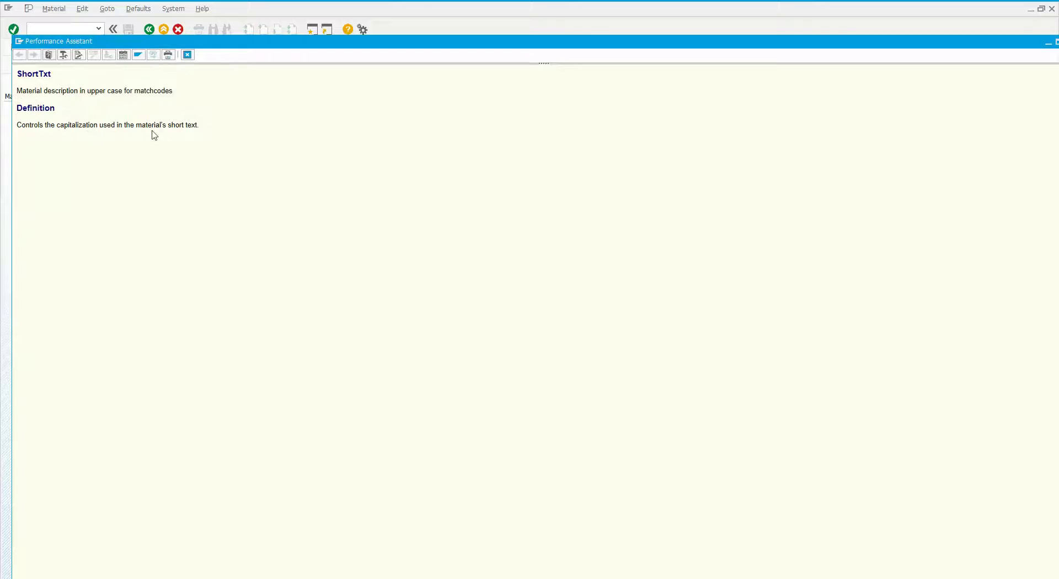
left_click(66, 58)
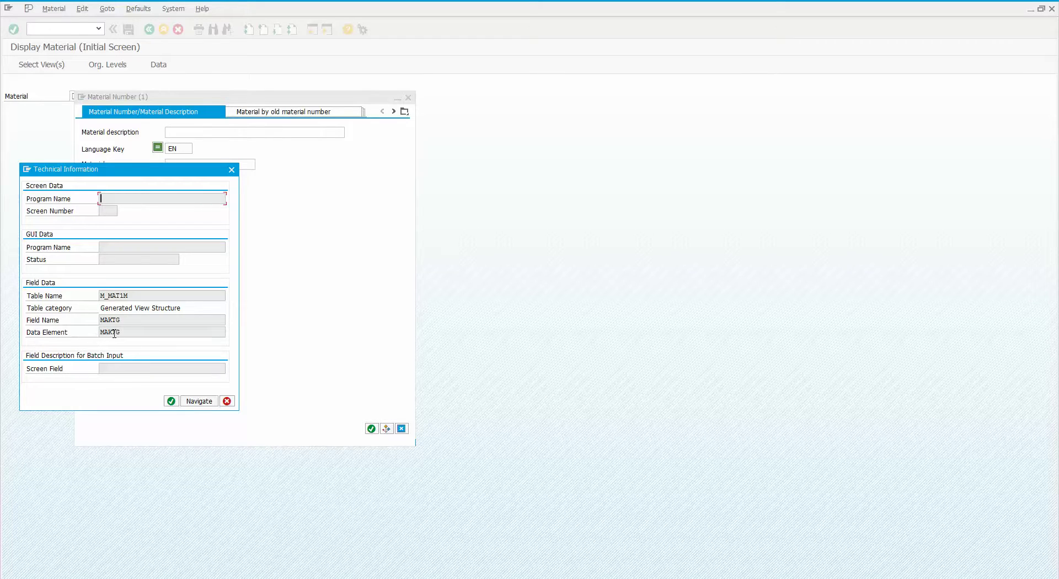
double_click(114, 332)
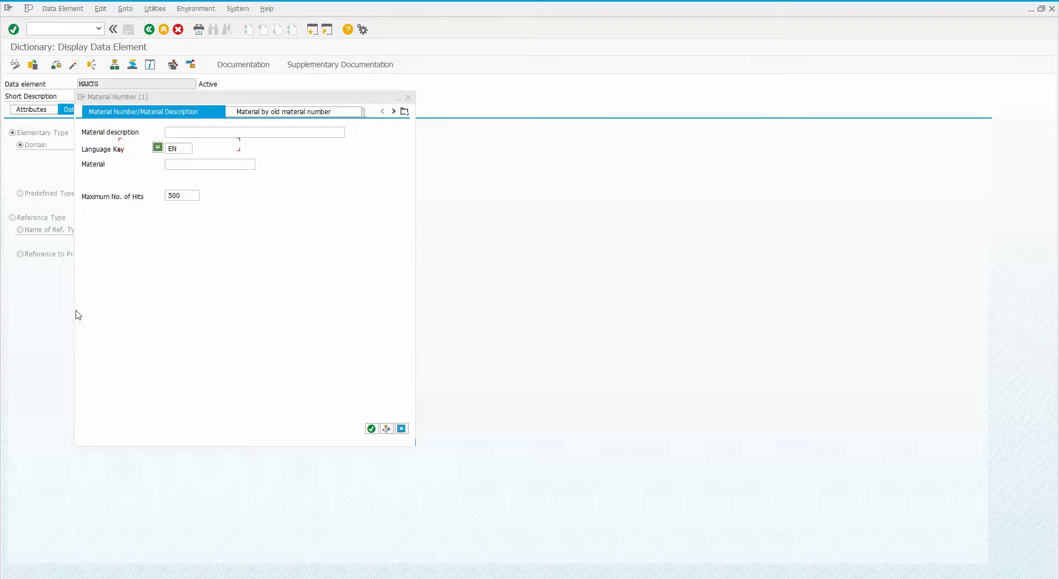
left_click(398, 98)
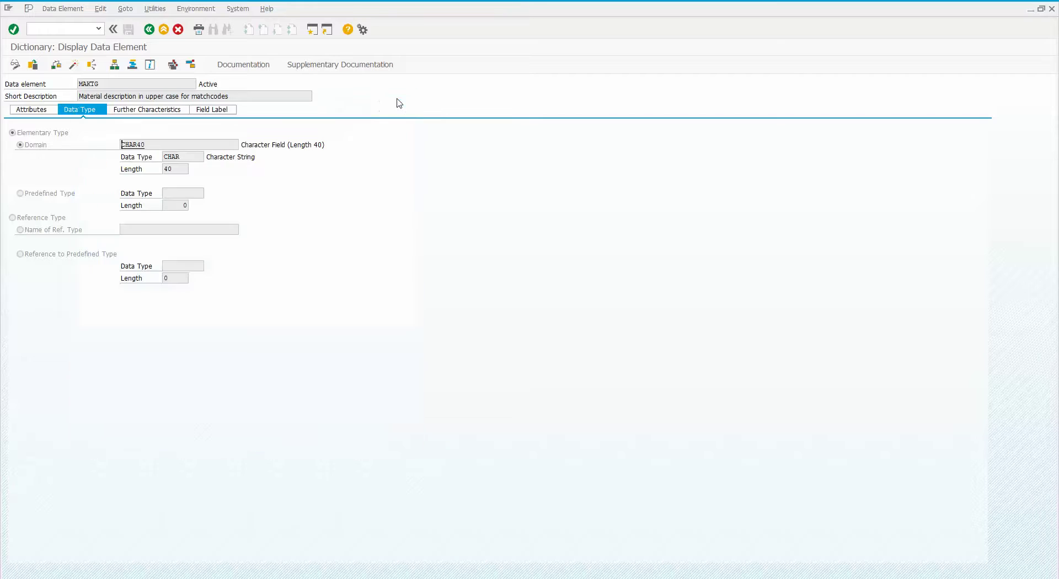
Examine the CHAR40 domain definition, including its Lower Case setting, and return to the Display Material initial screen.
double_click(138, 146)
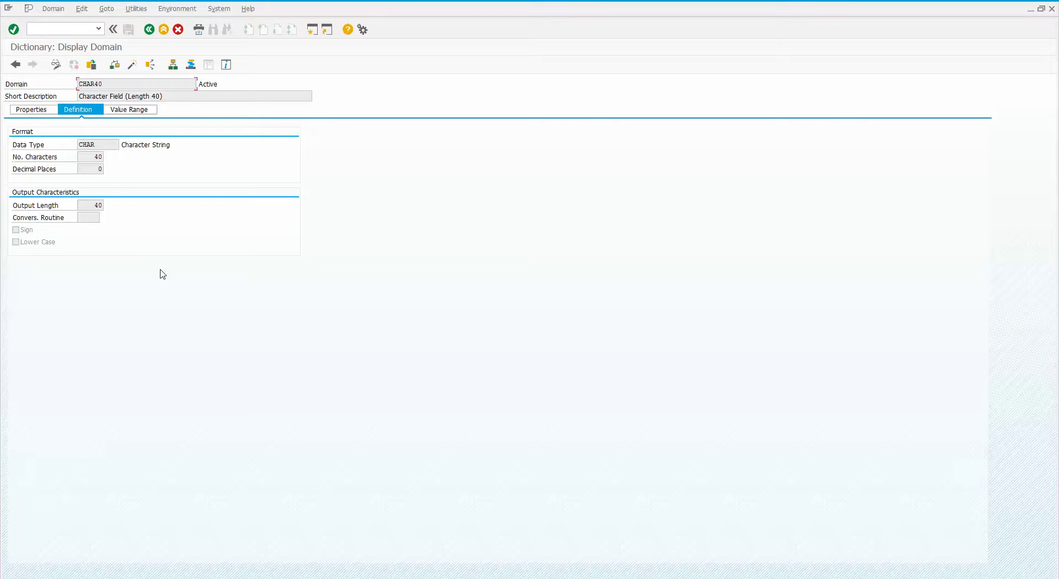
left_click(152, 32)
left_click(151, 31)
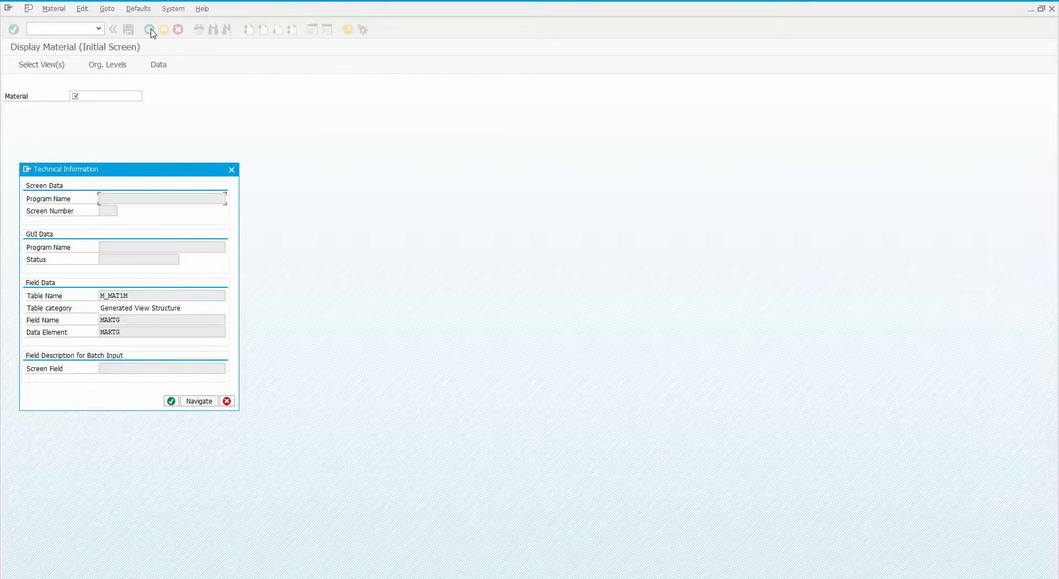
left_click(232, 170)
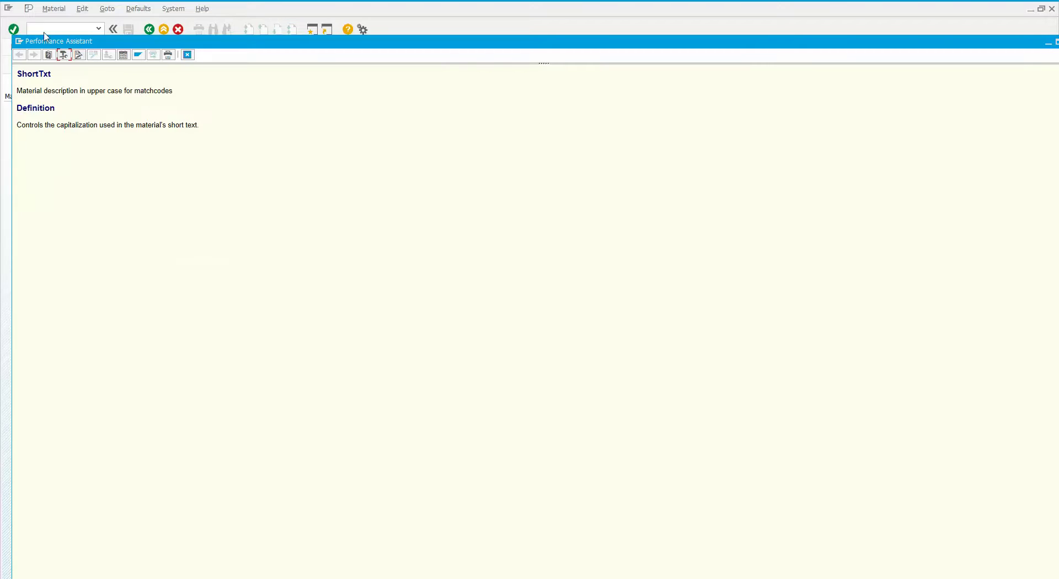
double_click(19, 41)
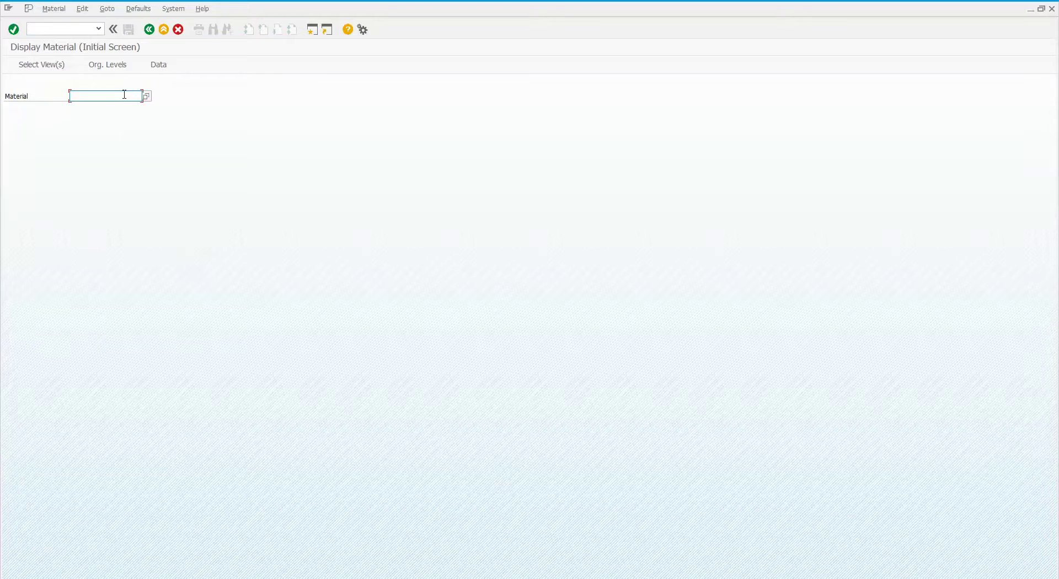
Switch the Material field's search help to Material by Course/Bundle Type Details.
left_click(147, 97)
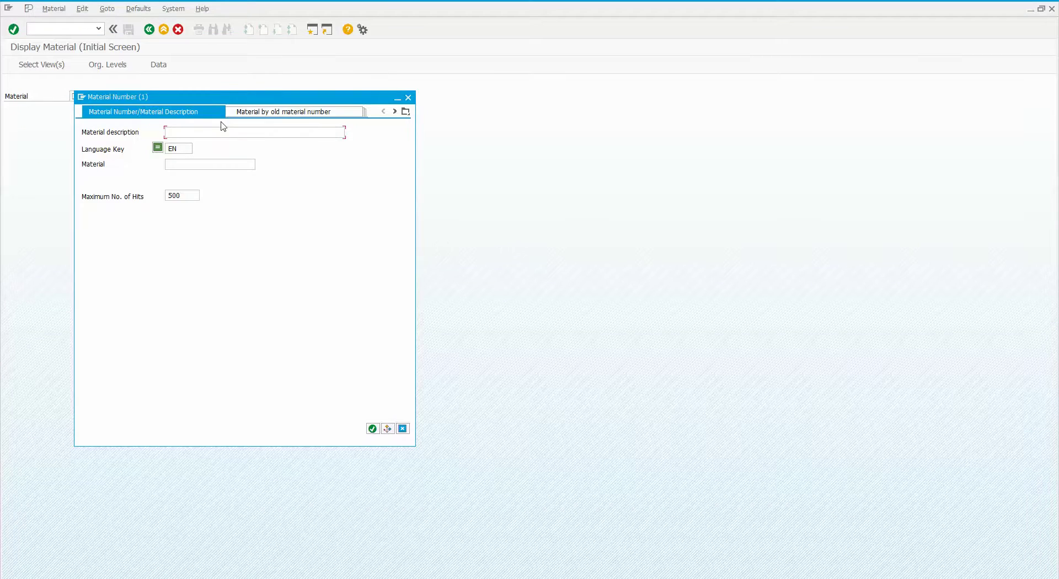
left_click(406, 111)
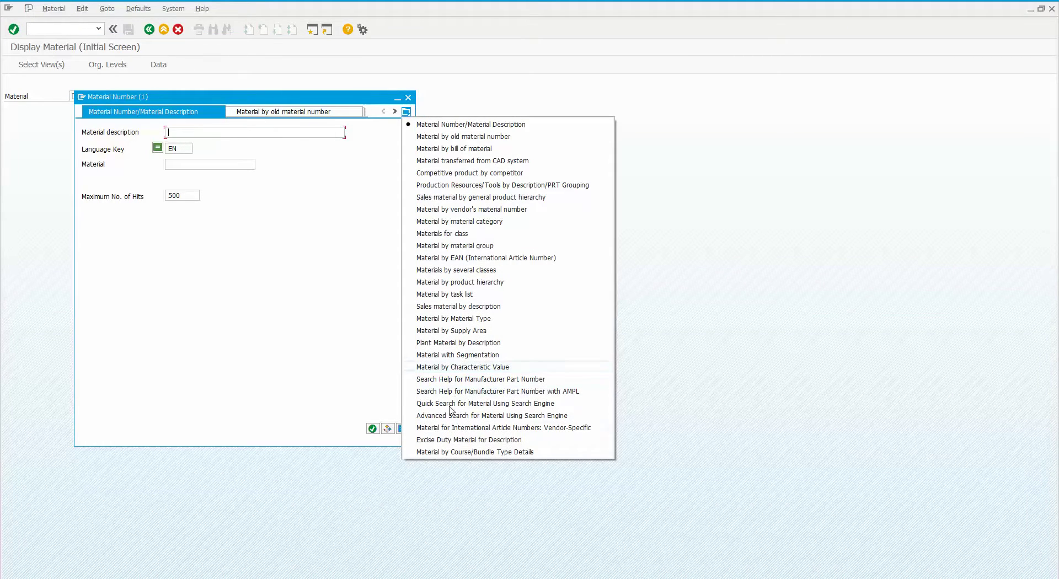
left_click(449, 452)
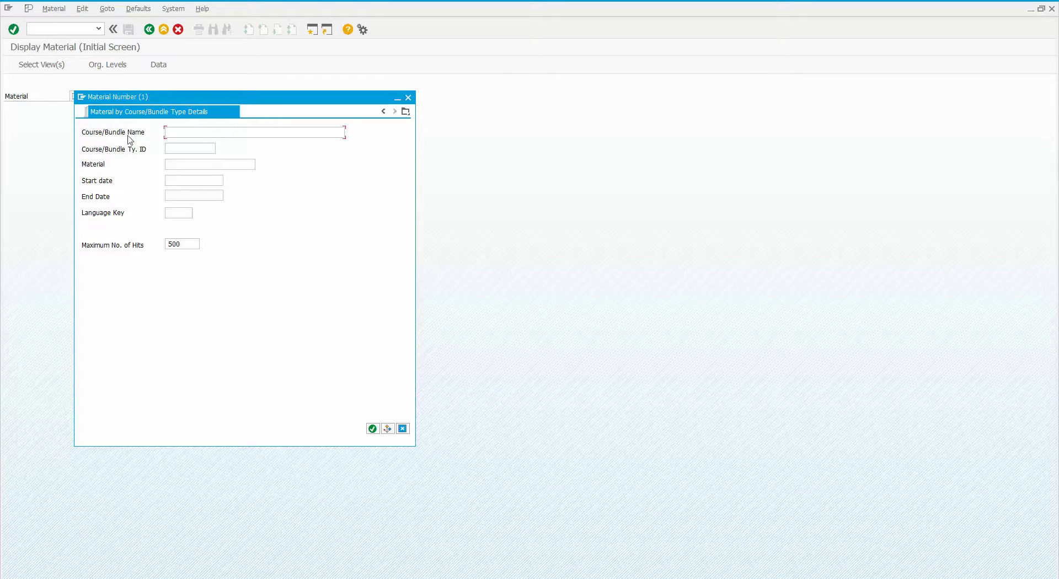
Display the data element behind the Course/Bundle Name search field through its technical information, and clear away the search help dialog.
key("F1")
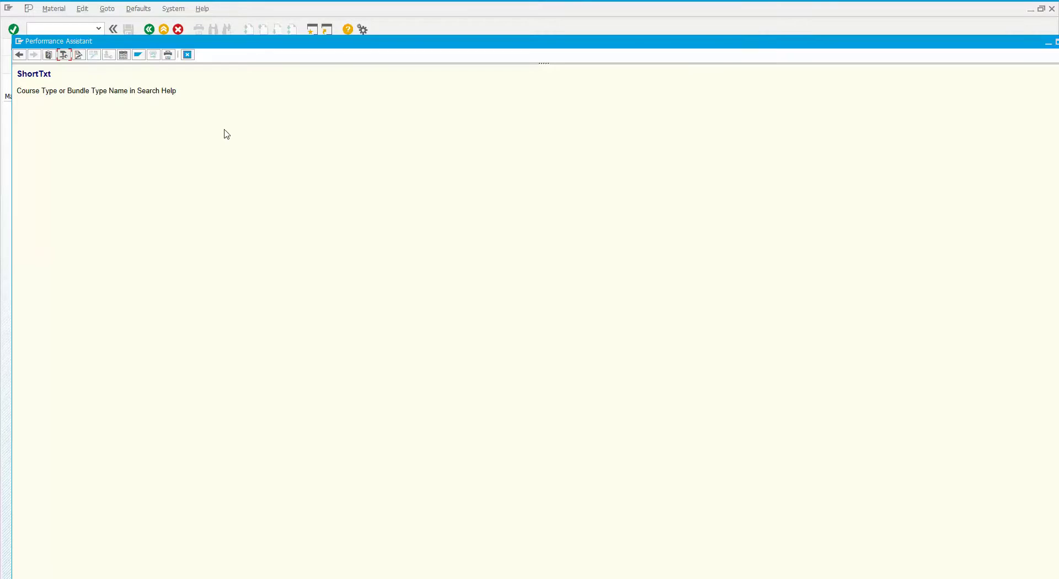
left_click(64, 55)
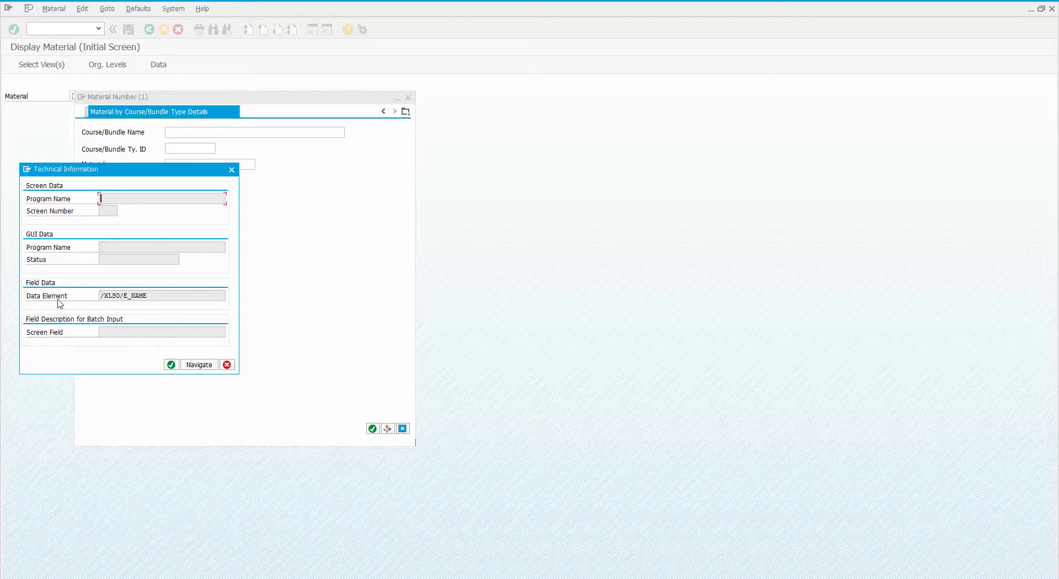
double_click(138, 296)
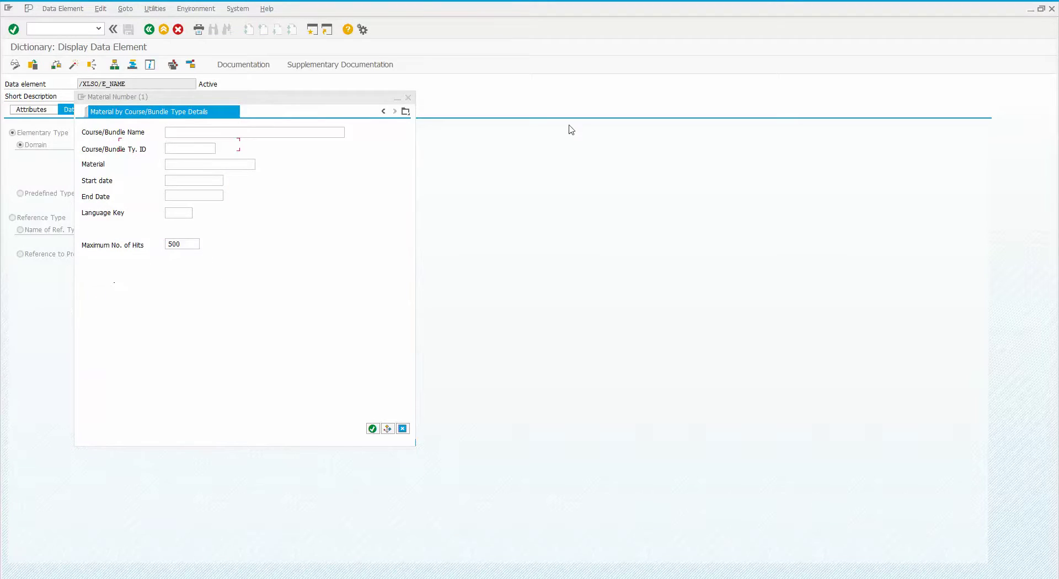
left_click(404, 98)
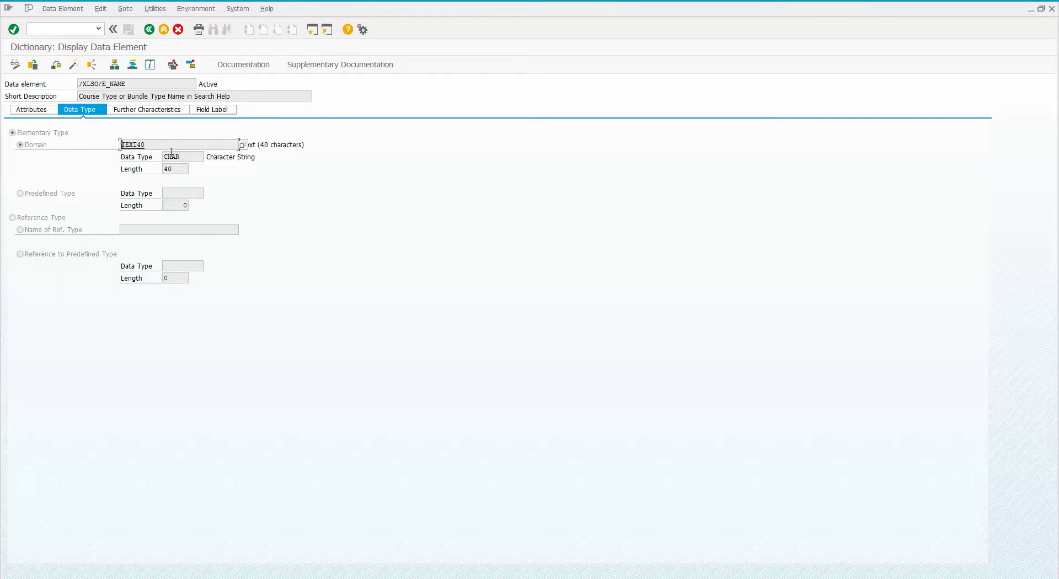
Examine the Lower Case setting in the TEXT40 domain definition, and return to the Display Material initial screen.
left_click_drag(122, 145, 137, 144)
double_click(136, 145)
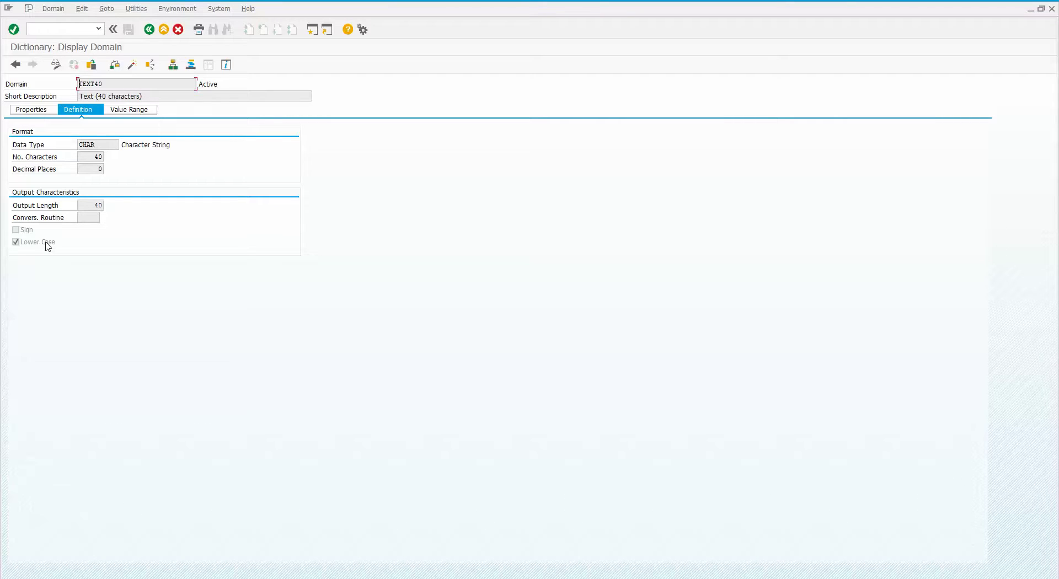
key("F3")
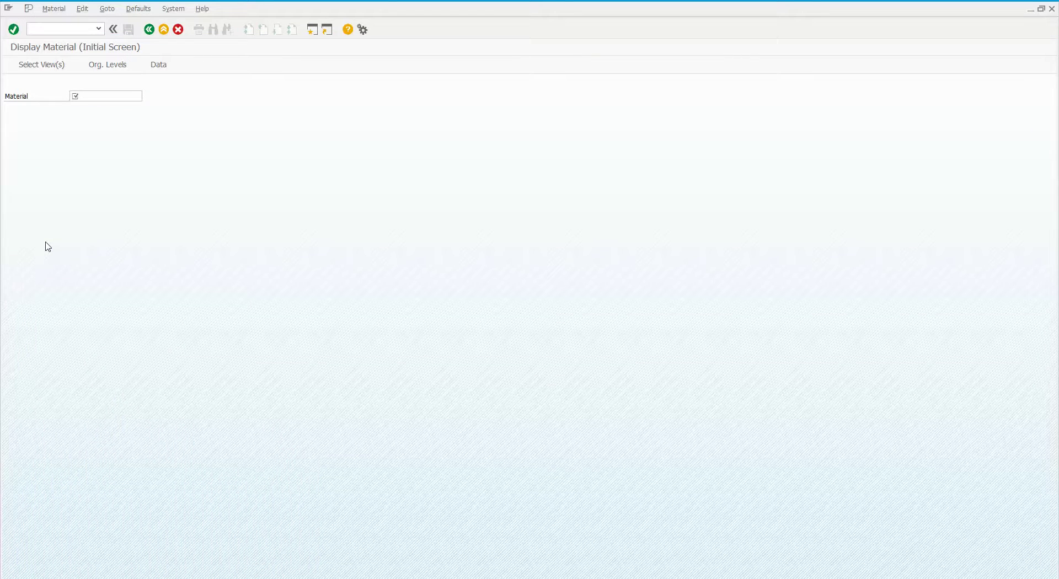
Enter the = search prefix in the Material field, and dismiss the suggested past entries.
left_click(83, 100)
type("=")
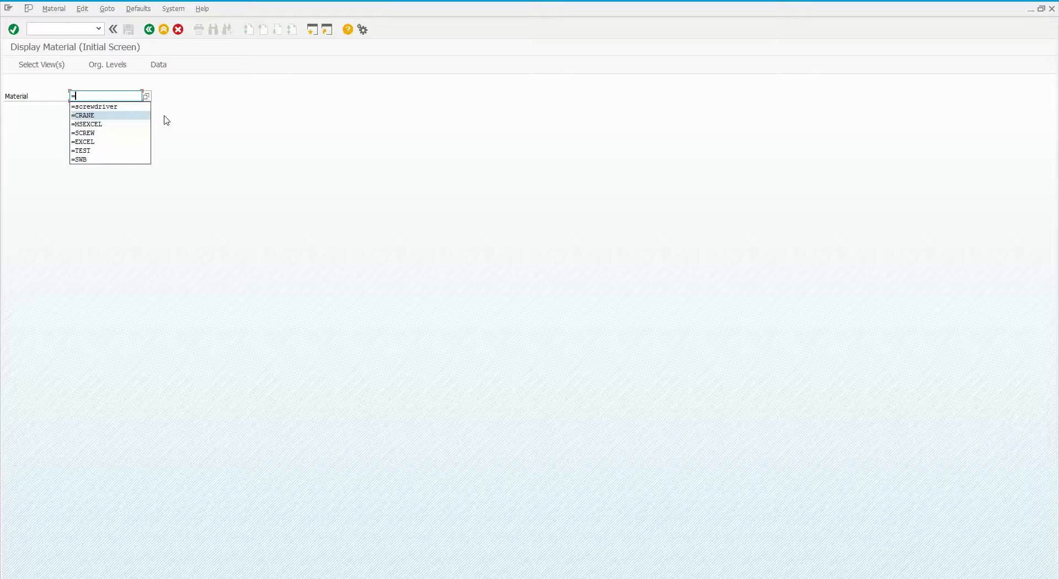
left_click(87, 97)
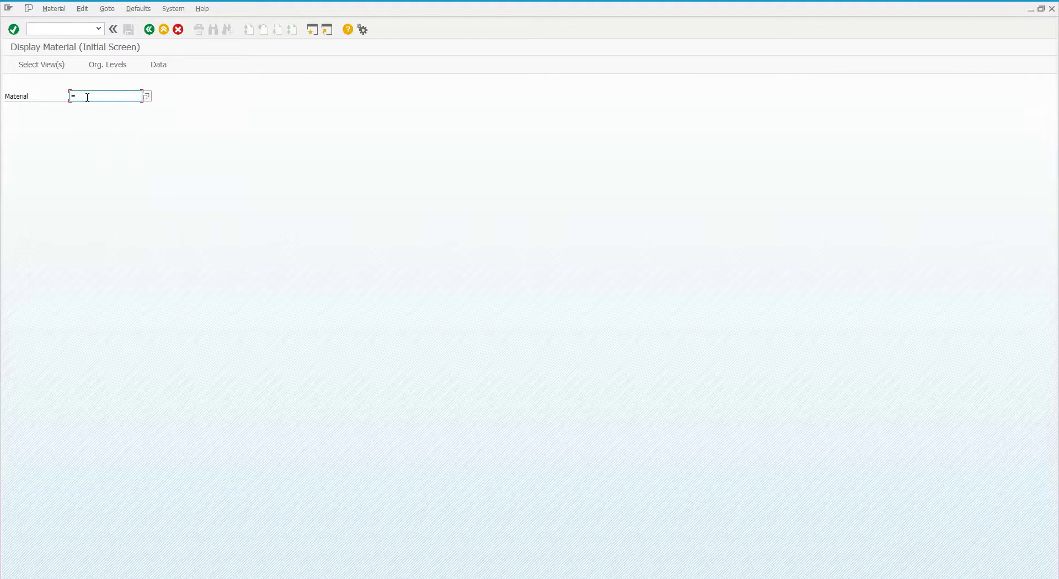